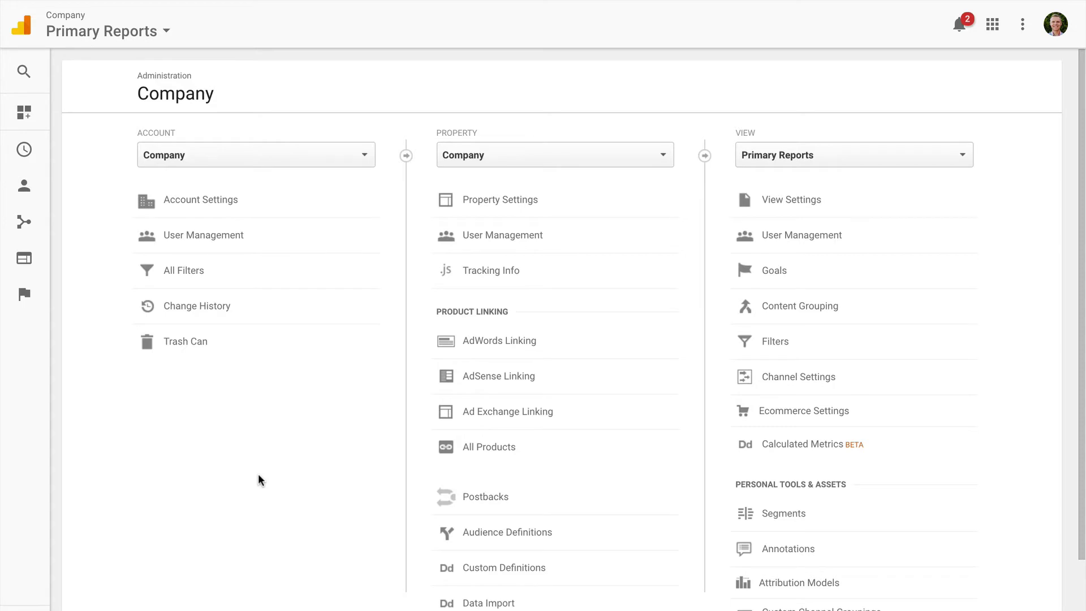
# Create a new content grouping in the view settings and name it 'Blog Categories'
pyautogui.click(764, 310)
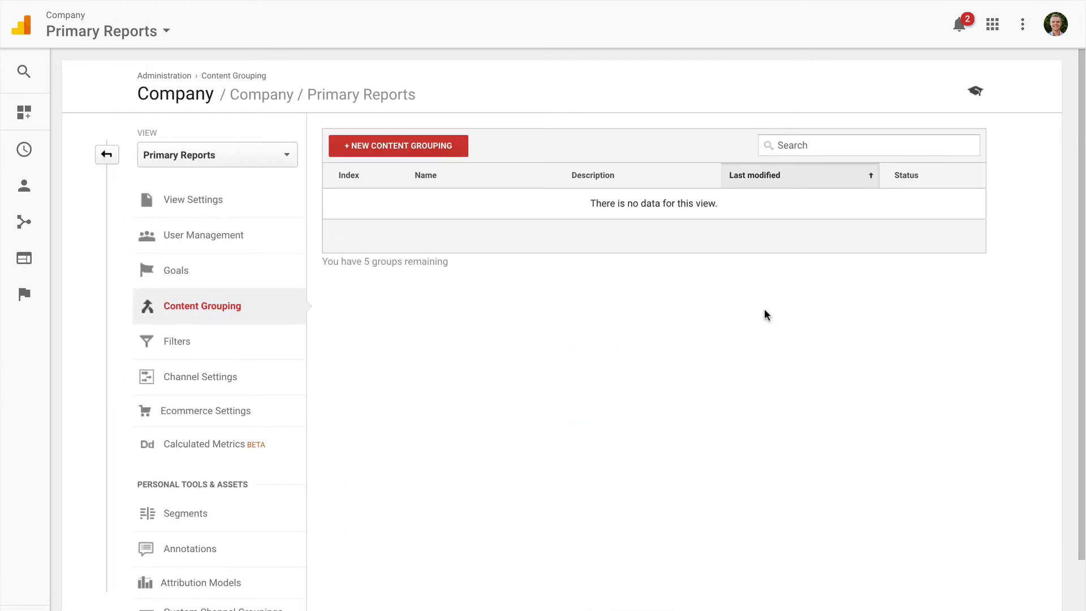
pyautogui.click(453, 149)
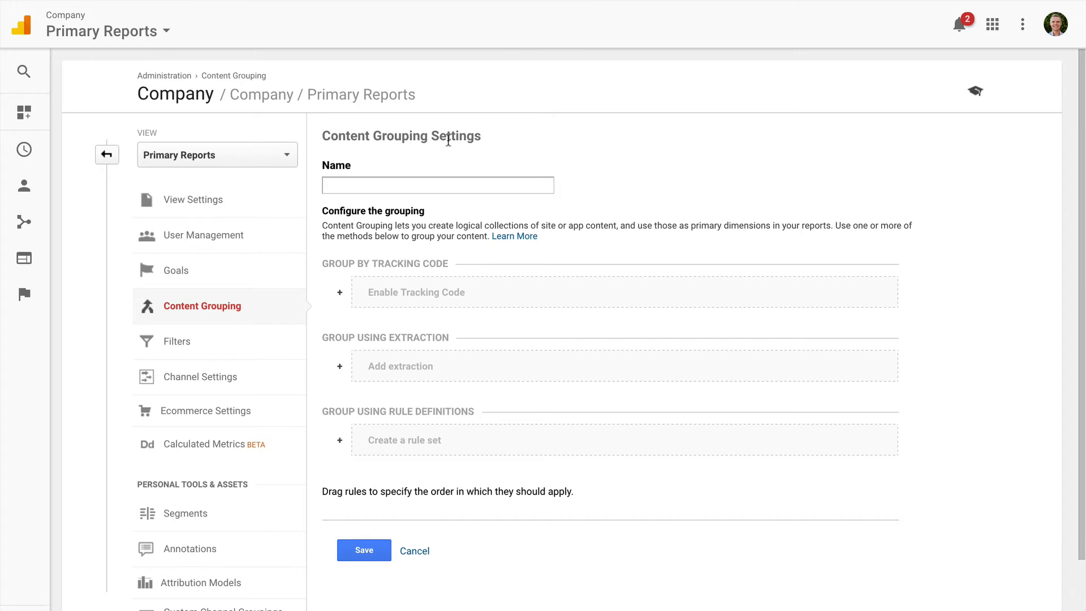
pyautogui.click(422, 184)
pyautogui.write('Blog Categories')
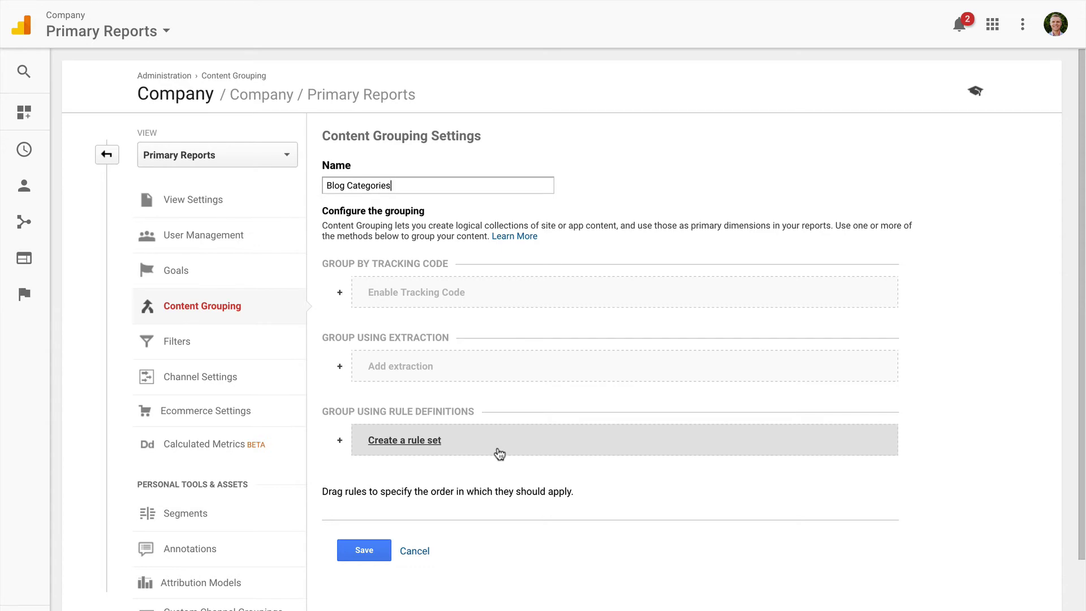
pyautogui.click(484, 294)
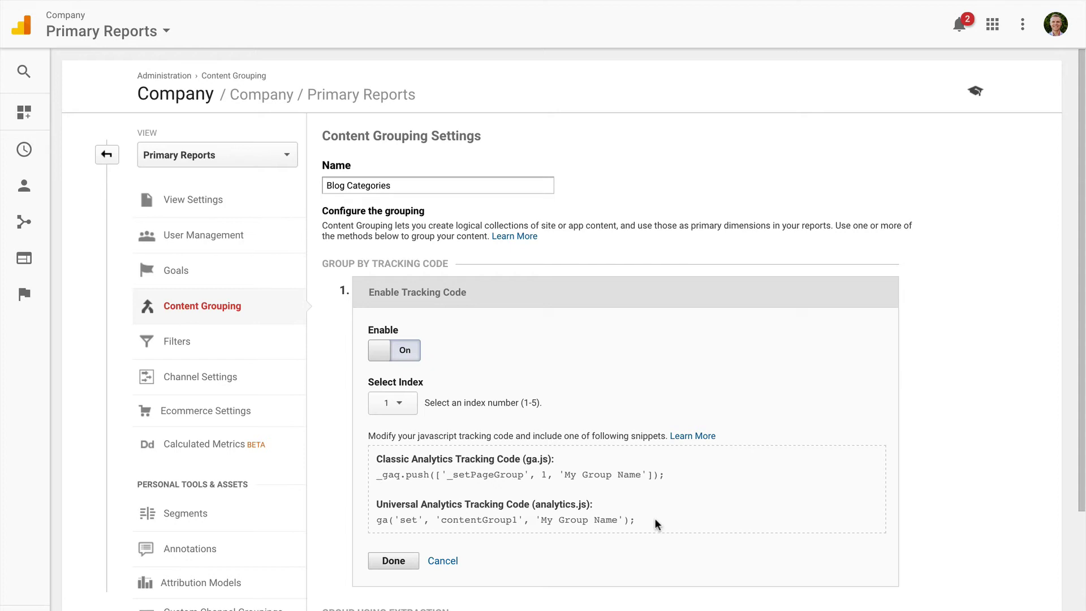
pyautogui.tripleClick(369, 520)
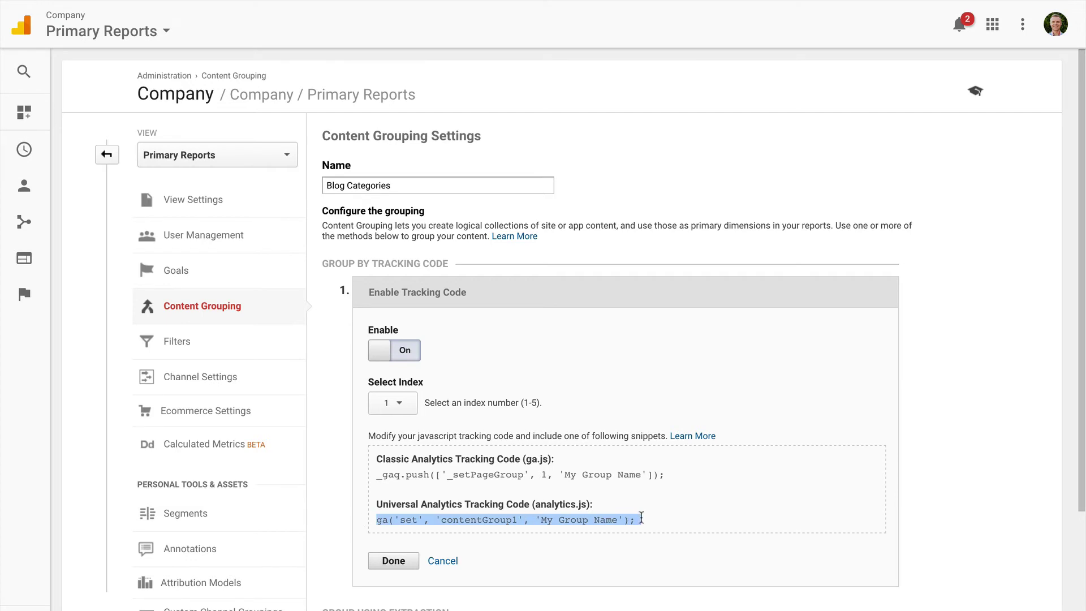
pyautogui.click(609, 537)
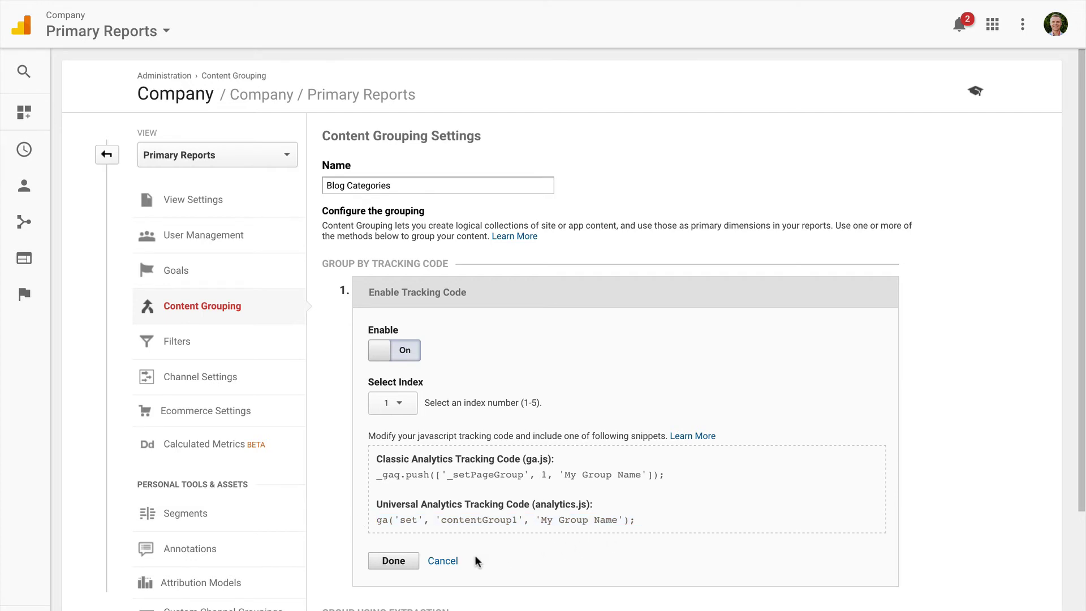
pyautogui.click(443, 561)
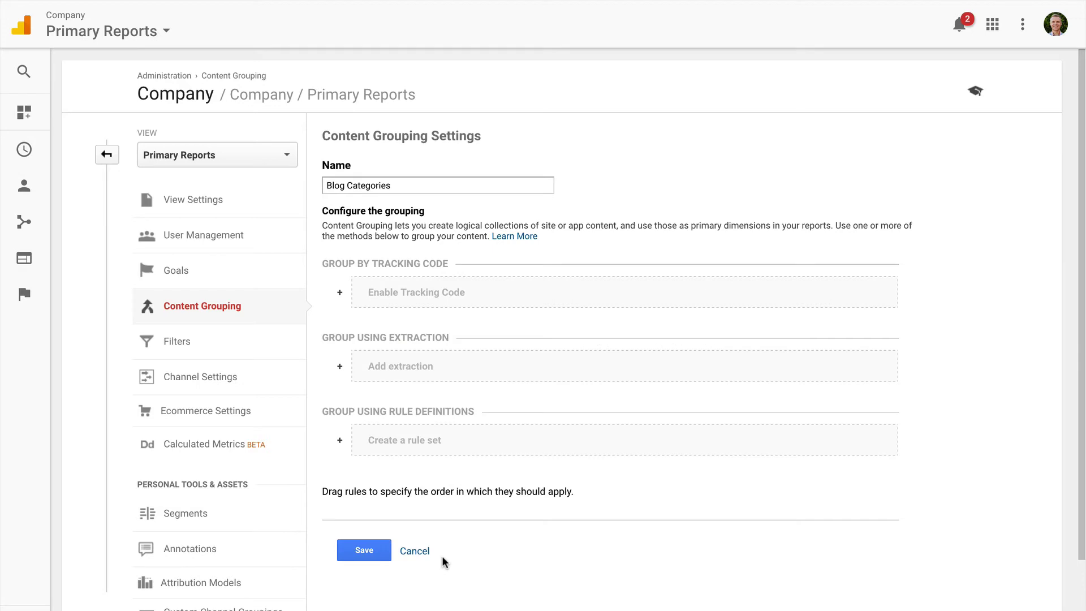
pyautogui.click(442, 373)
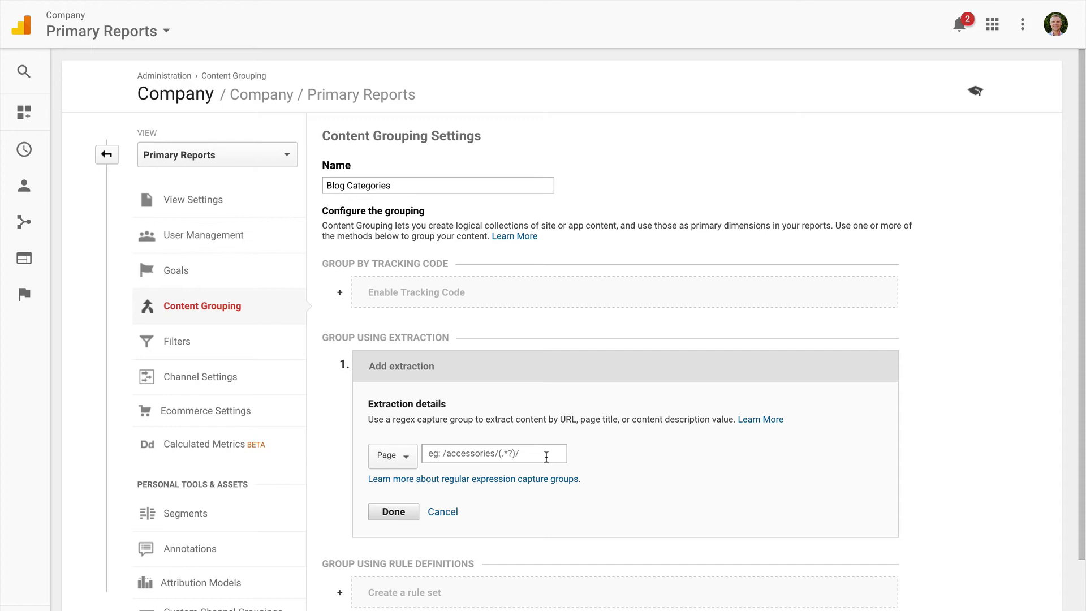
# Add an 'Interiors' rule set where Page contains 'interiors', skipping the extraction option
pyautogui.click(439, 513)
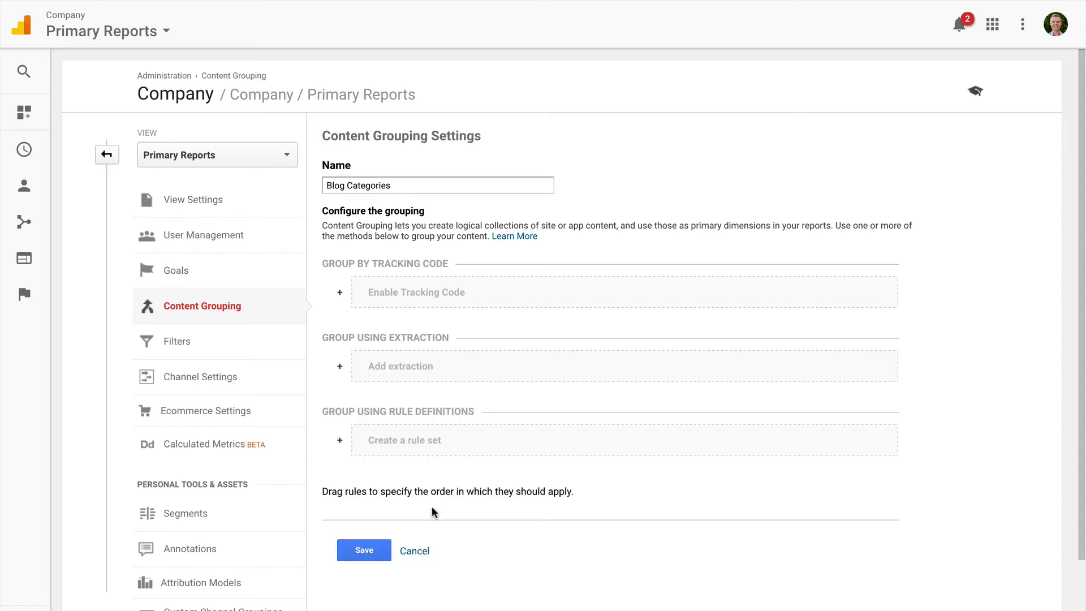
pyautogui.click(464, 448)
pyautogui.write('Interiror')
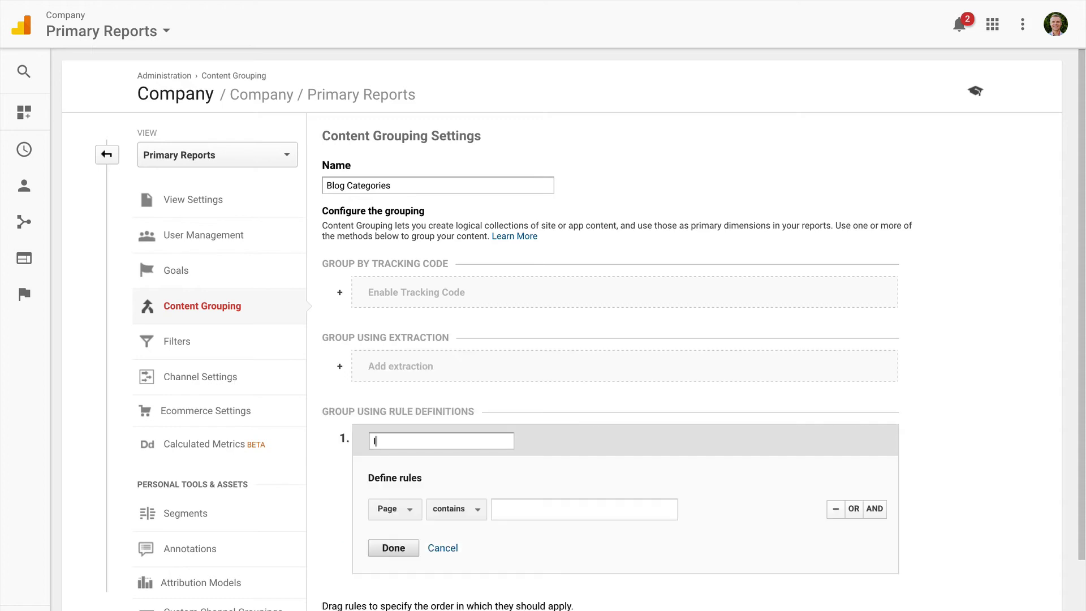
pyautogui.press('BackSpace')
pyautogui.press('BackSpace')
pyautogui.press('BackSpace')
pyautogui.write('ors')
pyautogui.click(420, 516)
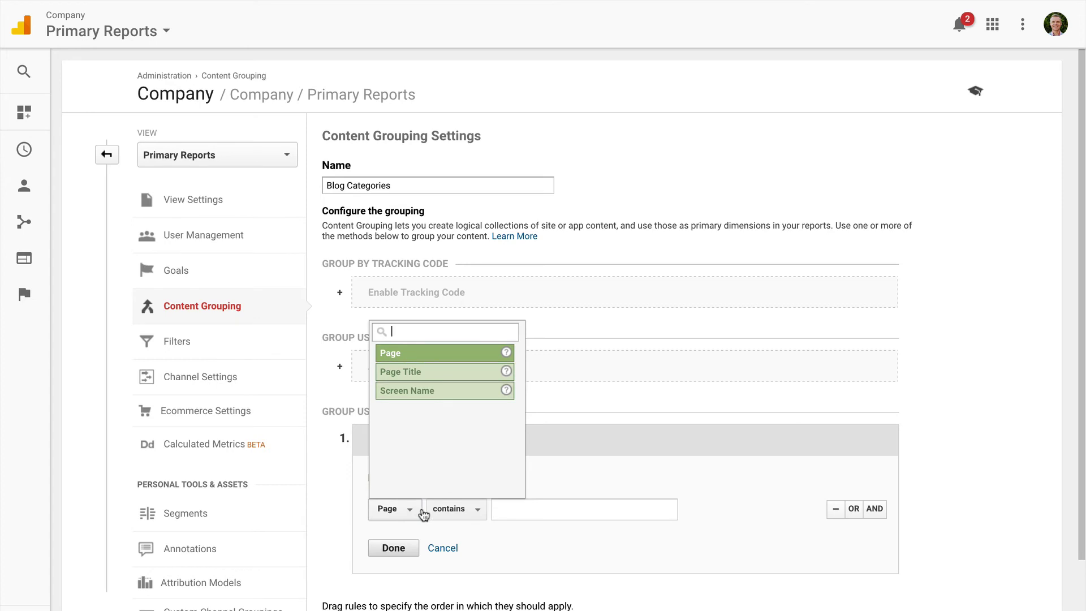
pyautogui.click(458, 510)
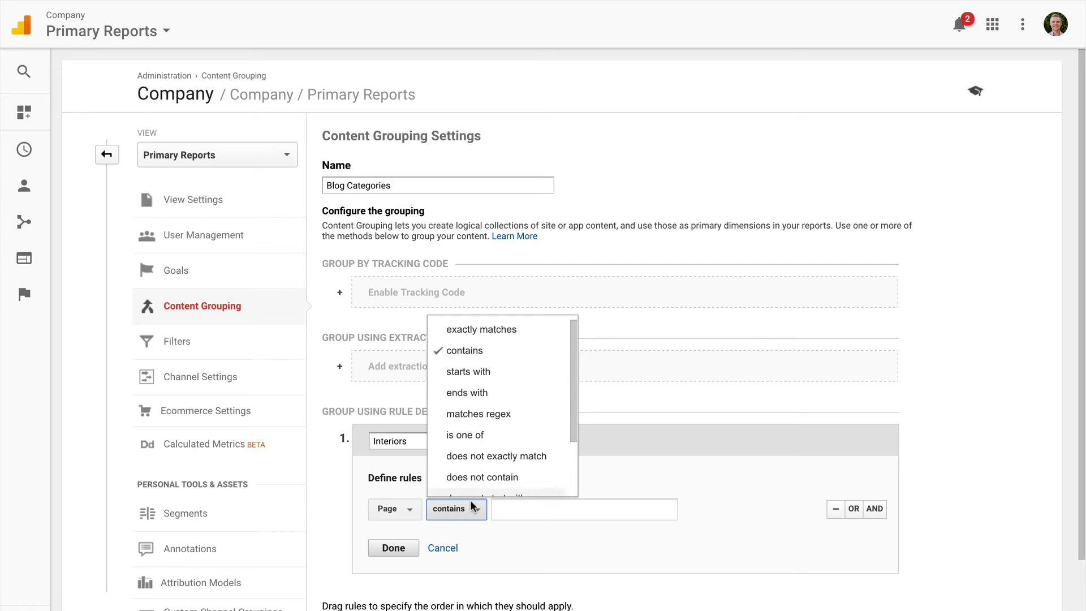
pyautogui.click(464, 519)
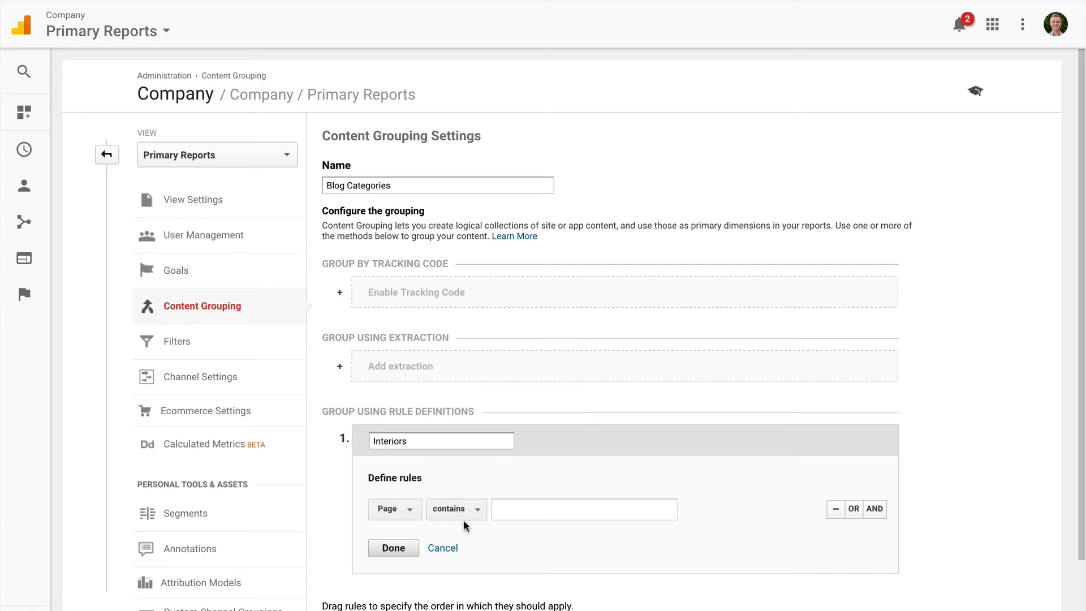
pyautogui.click(508, 507)
pyautogui.write('interi')
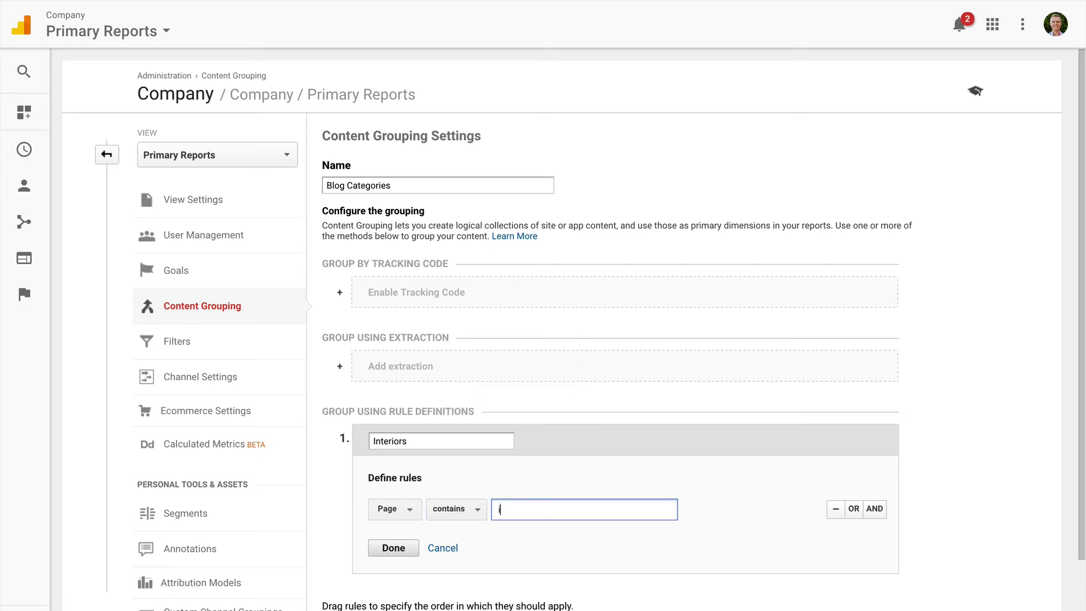
pyautogui.write('ors')
pyautogui.click(411, 551)
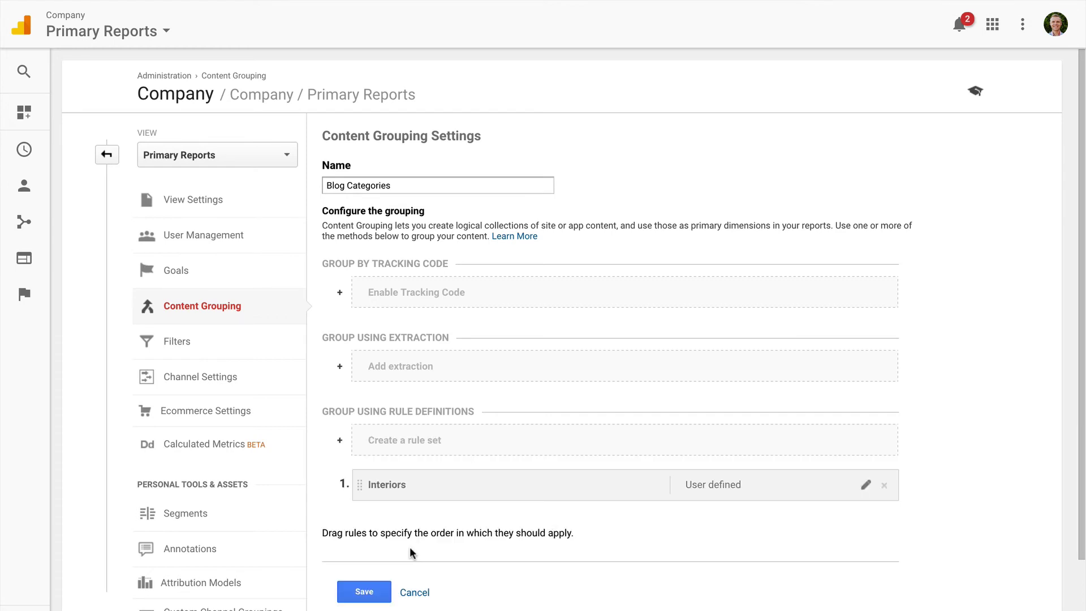
# Add an 'Interviews' rule set with Page contains 'interviews', placed below Interiors
pyautogui.click(410, 447)
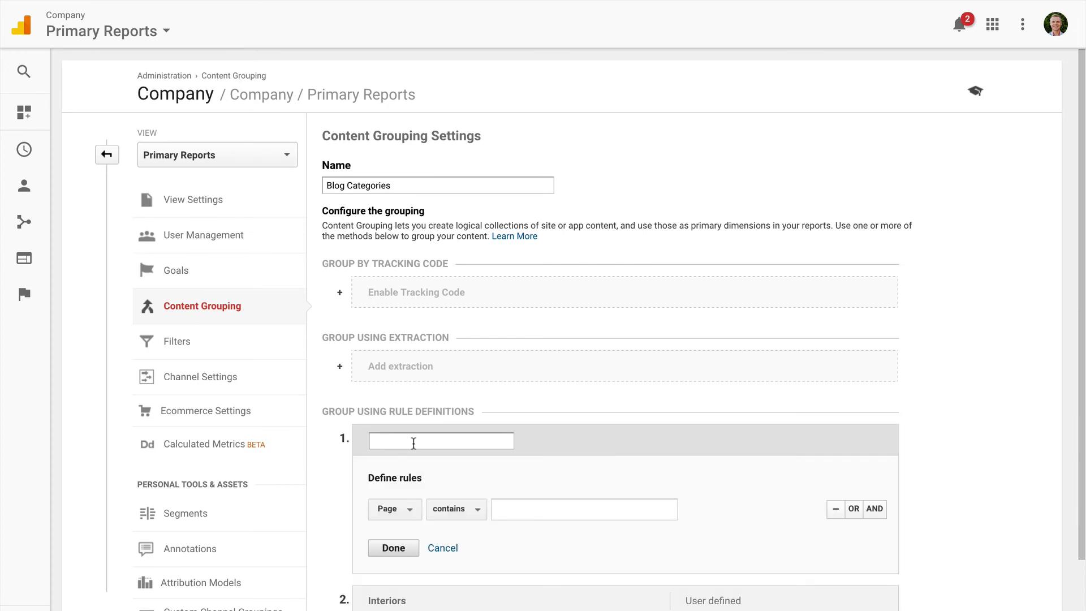
pyautogui.write('Interviews')
pyautogui.press('Tab')
pyautogui.press('Tab')
pyautogui.press('Tab')
pyautogui.write('interviews')
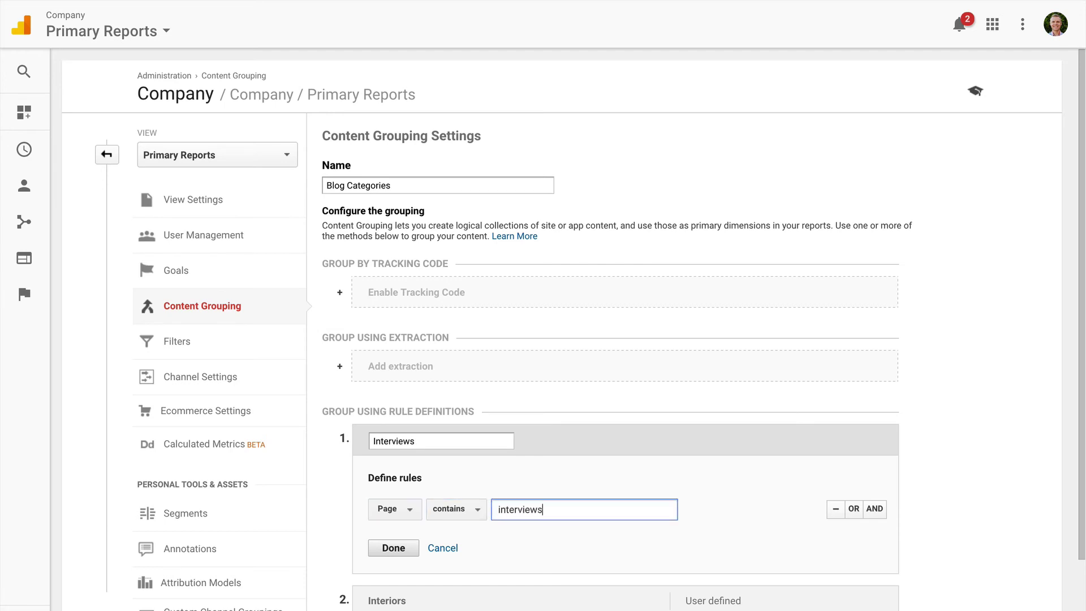
pyautogui.click(393, 548)
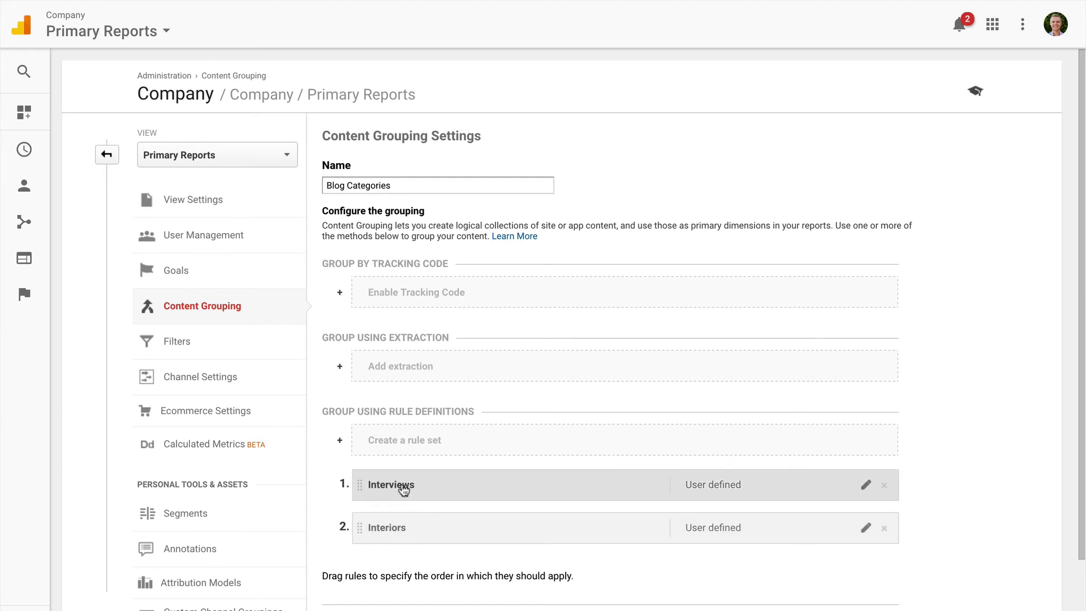
pyautogui.moveTo(359, 485); pyautogui.dragTo(359, 524)
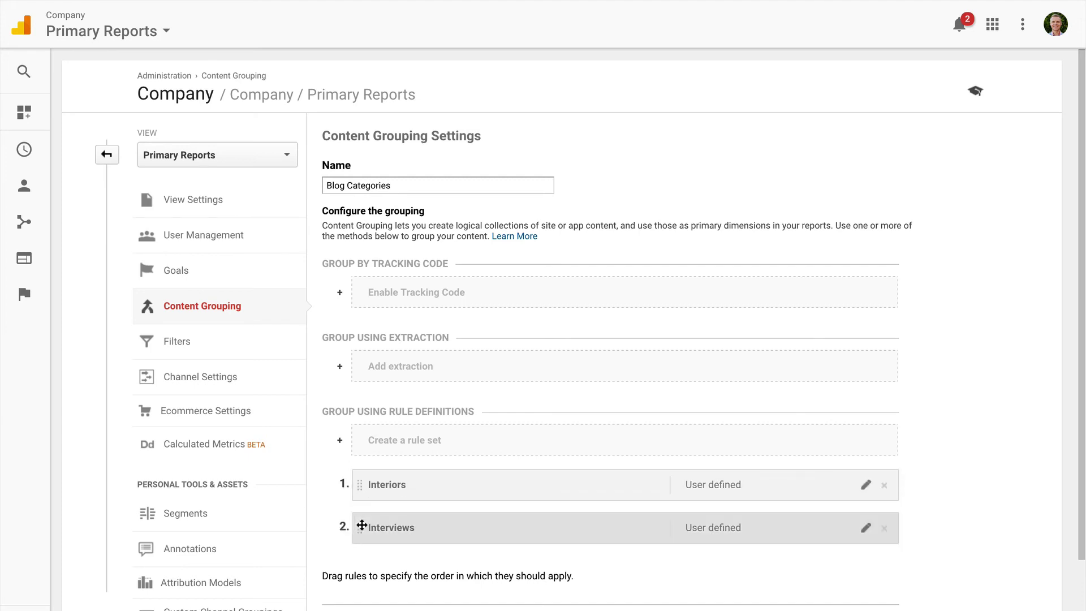
# Add an 'Advice' rule set with Page contains 'advice', moved to the end of the list
pyautogui.click(389, 440)
pyautogui.click(390, 443)
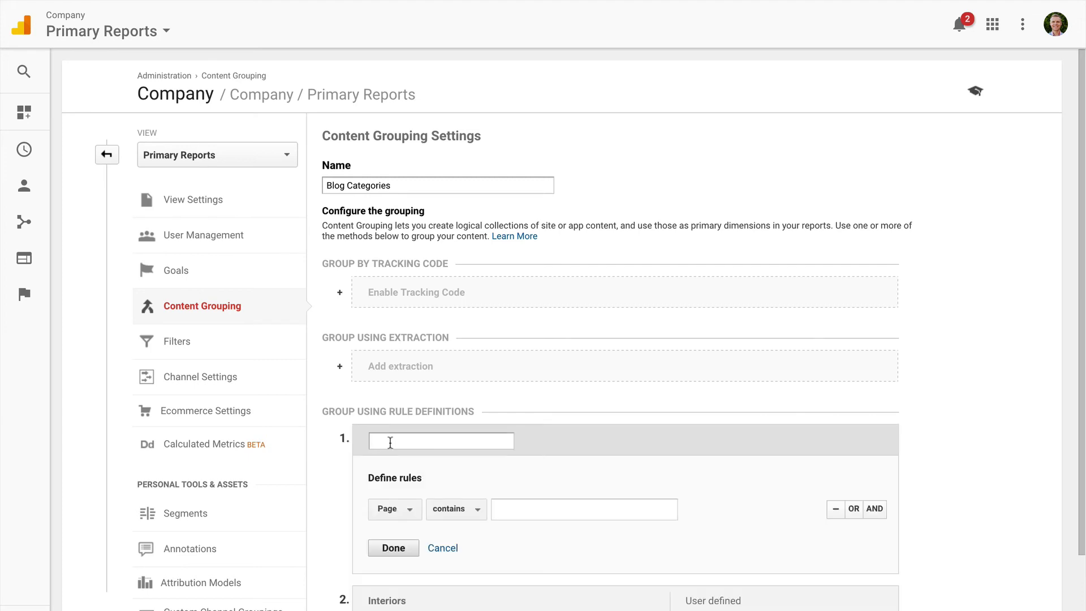
pyautogui.write('Advice')
pyautogui.press('Tab')
pyautogui.press('Tab')
pyautogui.press('Tab')
pyautogui.write('advice')
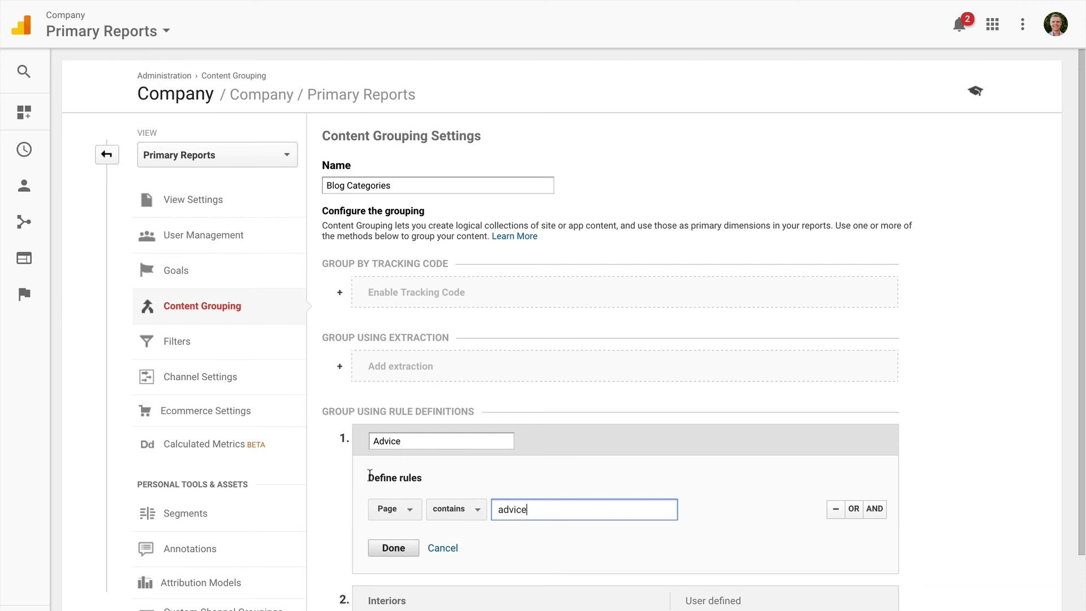
pyautogui.click(395, 549)
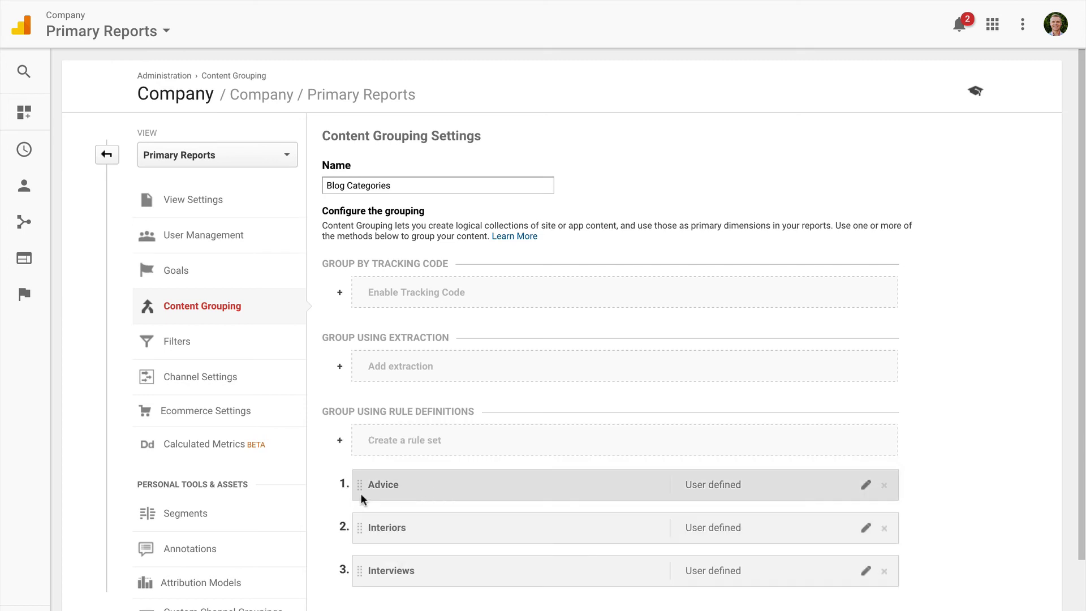
pyautogui.moveTo(360, 490); pyautogui.dragTo(362, 580)
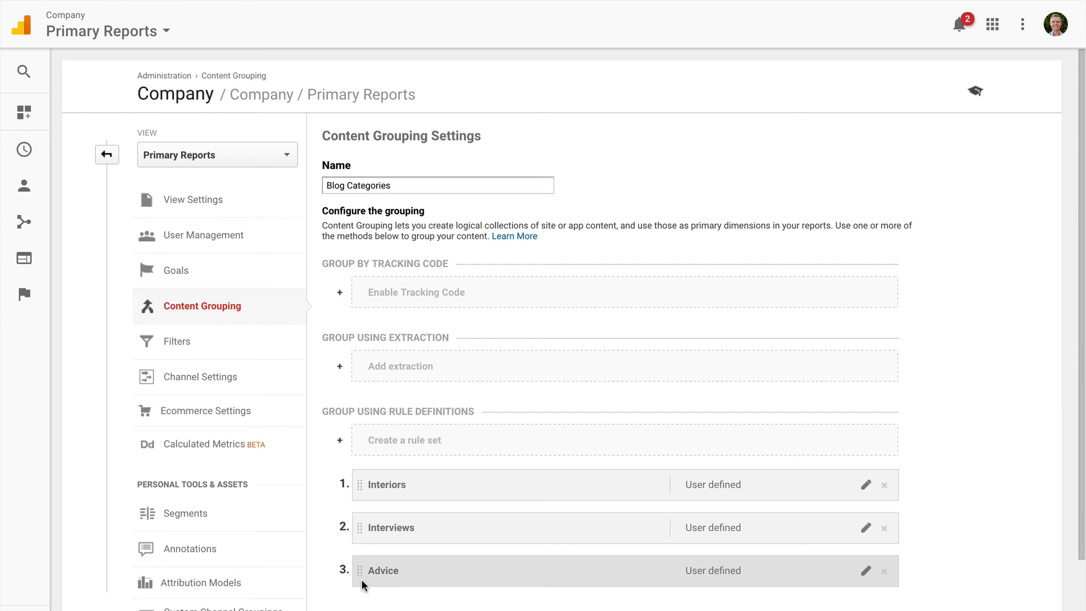
# Scroll down and back up through the Blog Categories grouping form
pyautogui.scroll(-1, 361, 579)
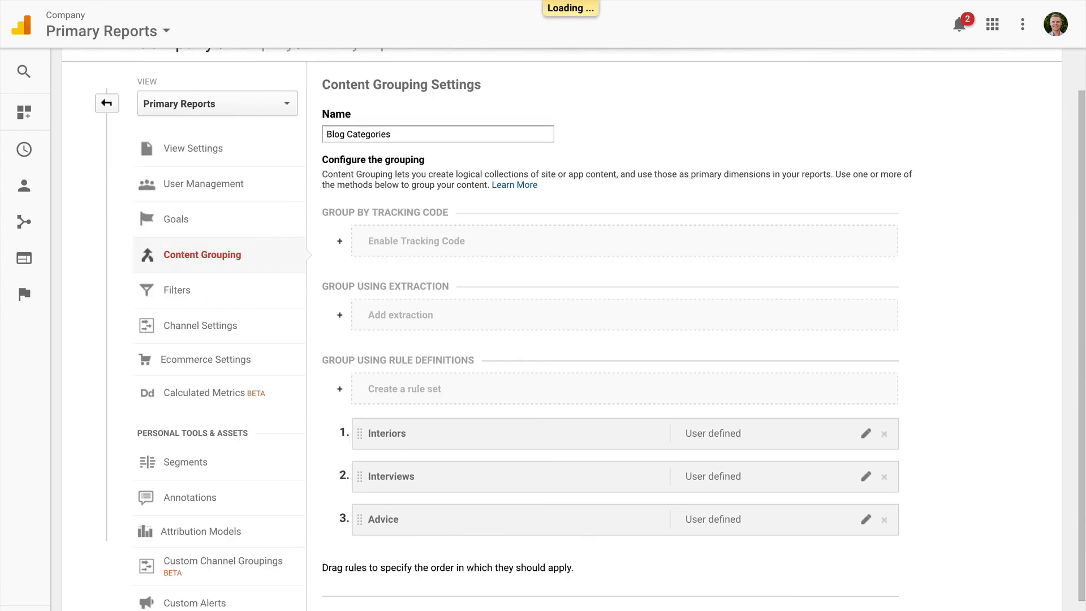
pyautogui.scroll(1, 405, 322)
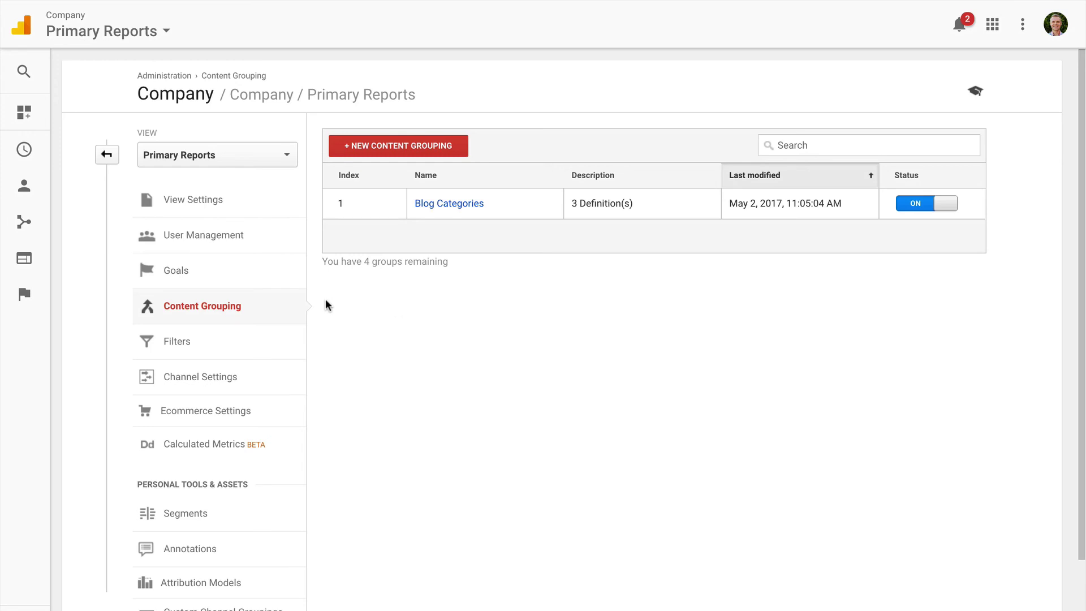
# Open the Behavior › Site Content › All Pages report for April 1–30, 2017
pyautogui.click(38, 262)
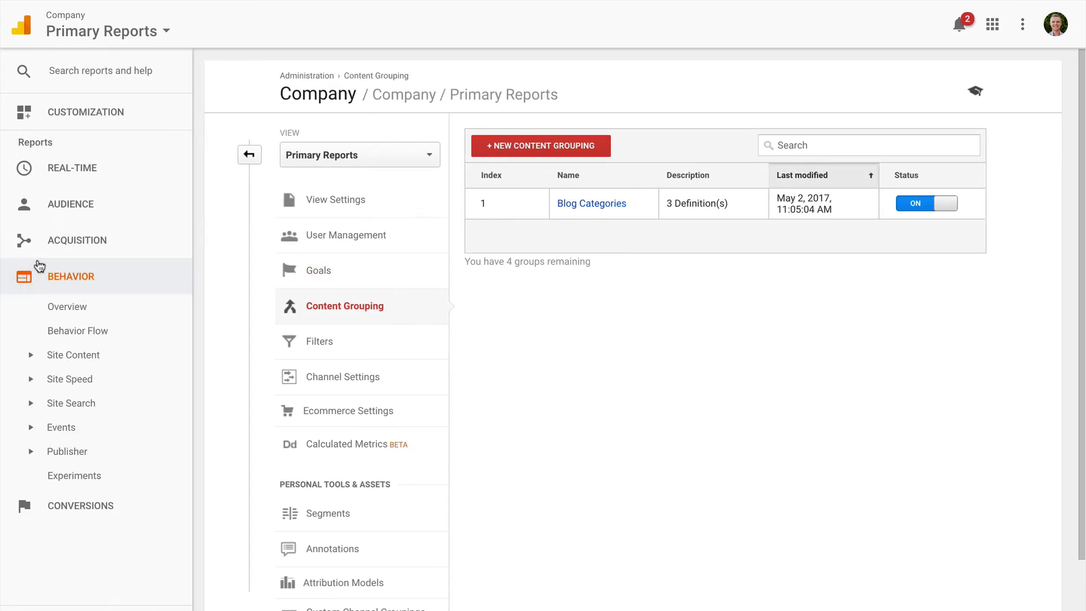
pyautogui.click(86, 358)
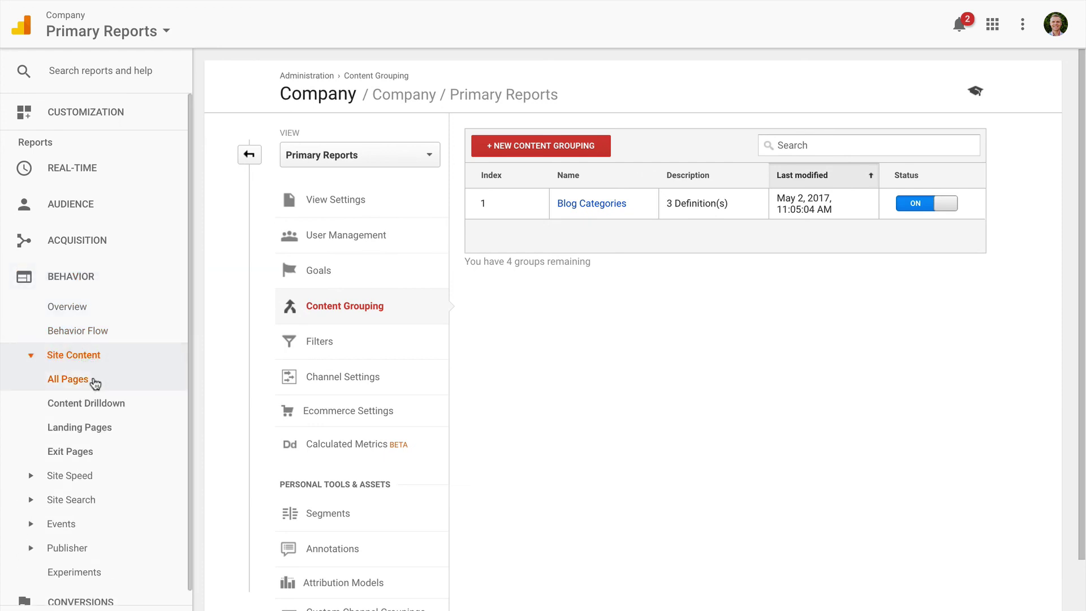
pyautogui.click(94, 383)
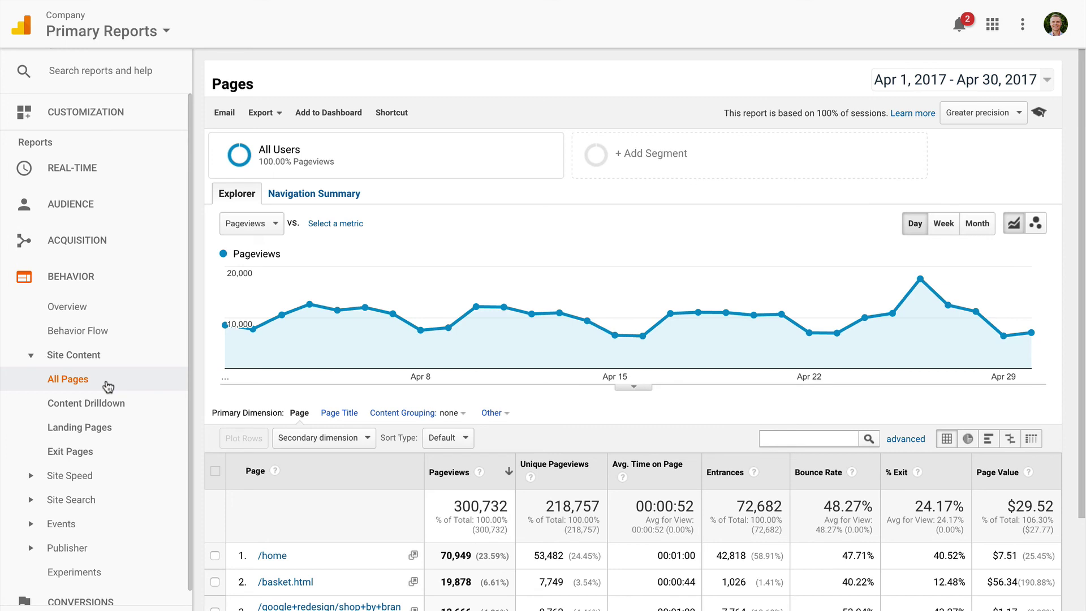
# Set the All Pages content grouping to Product Categories (Content Group) and scroll the results
pyautogui.click(461, 416)
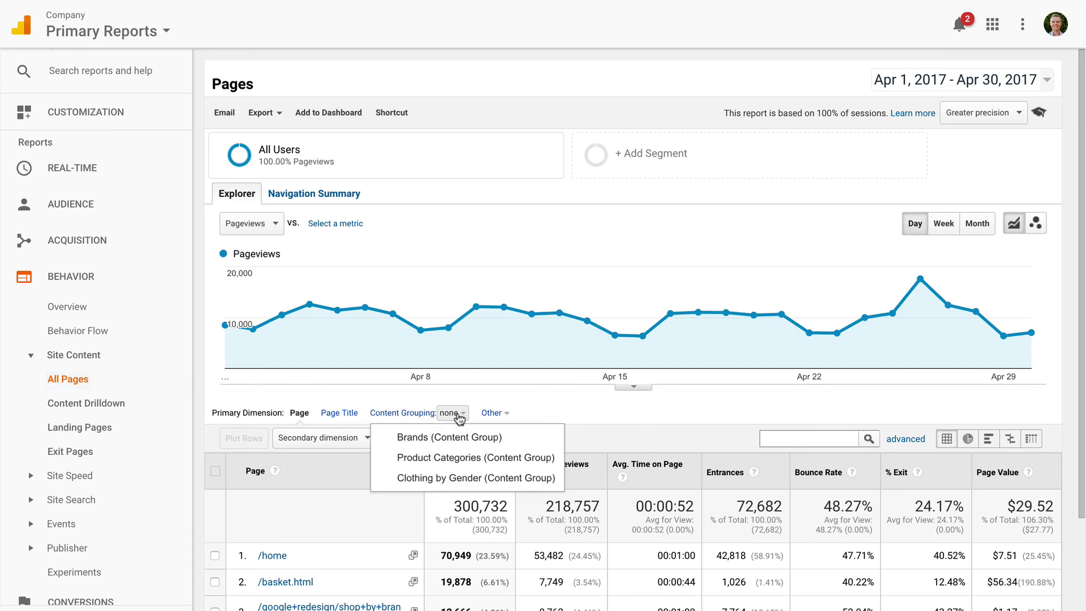
pyautogui.click(549, 460)
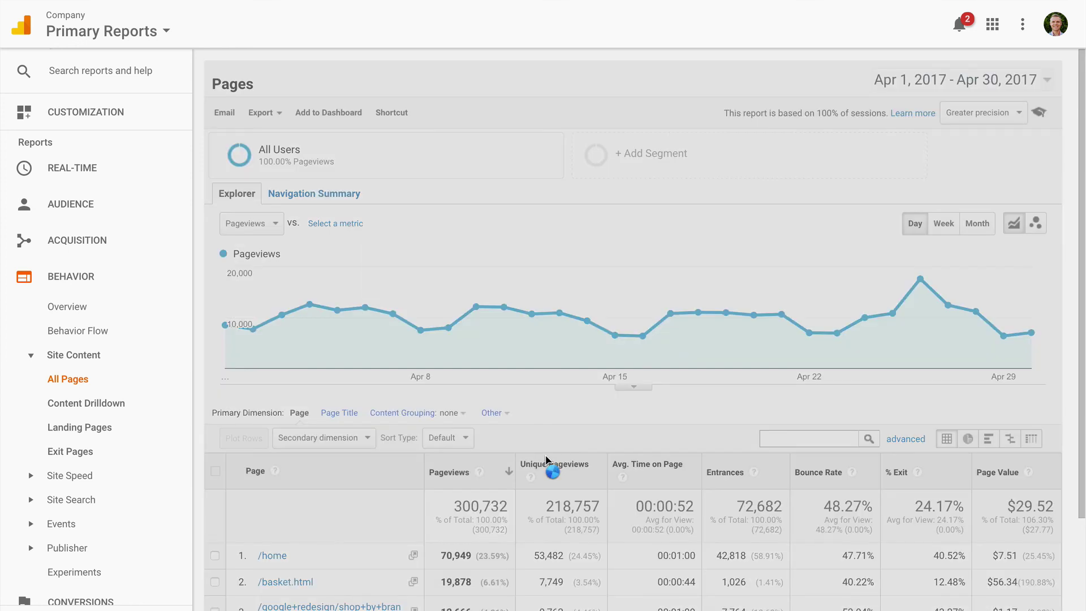
pyautogui.scroll(-4, 548, 460)
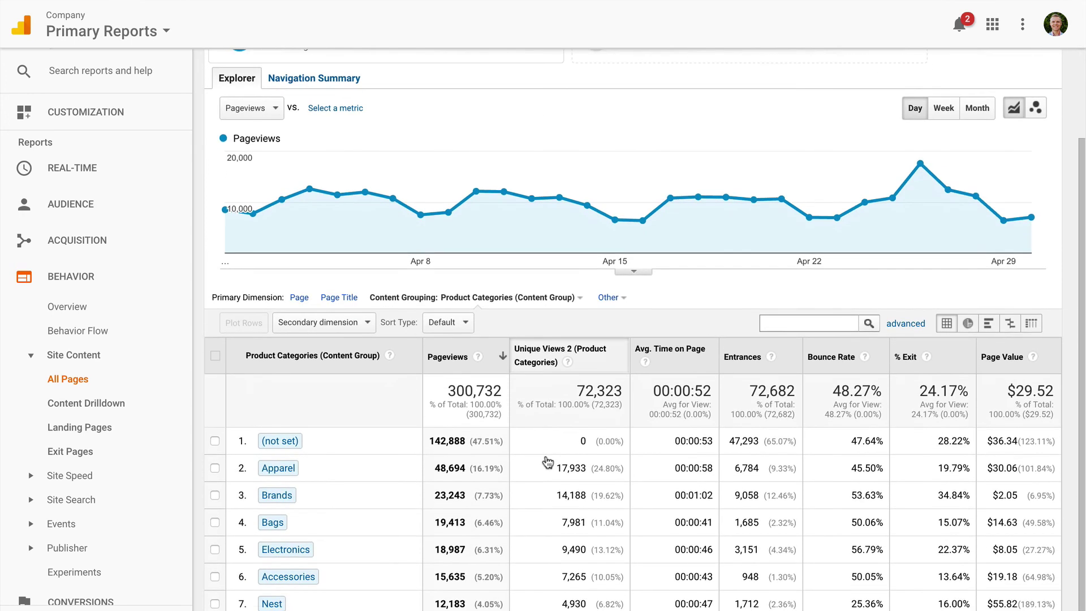